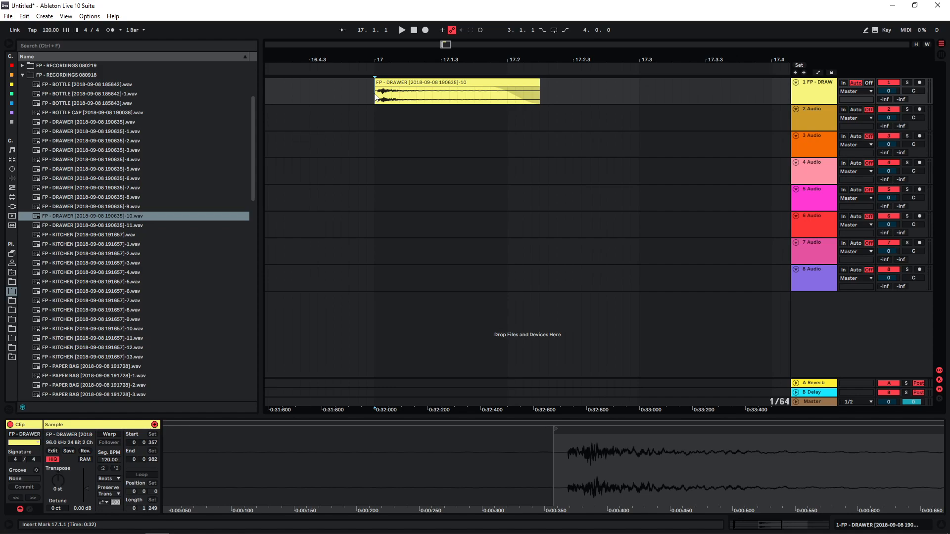
Copy the FP - DRAWER clip onto the second track at bar 17, transpose the copy to -24 st and play it soloed
drag(375, 94, 331, 94)
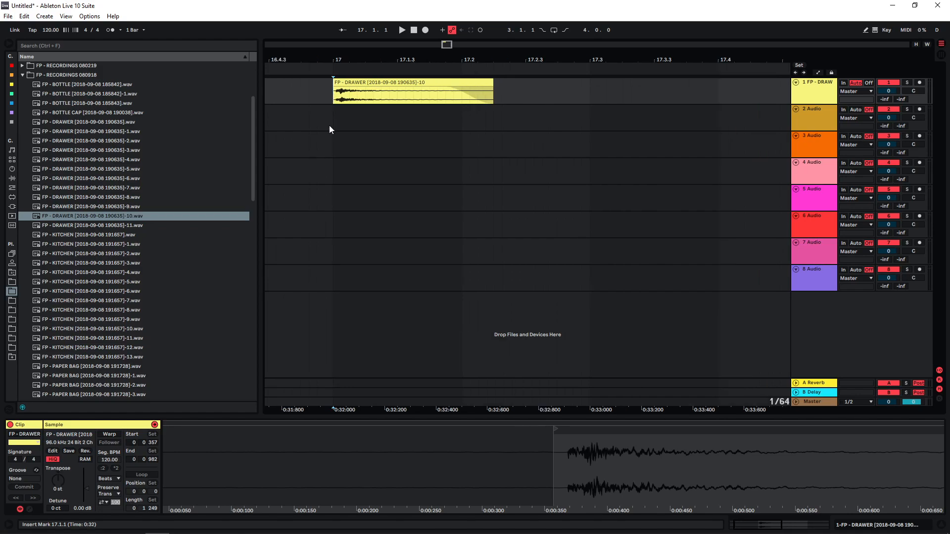
key(space)
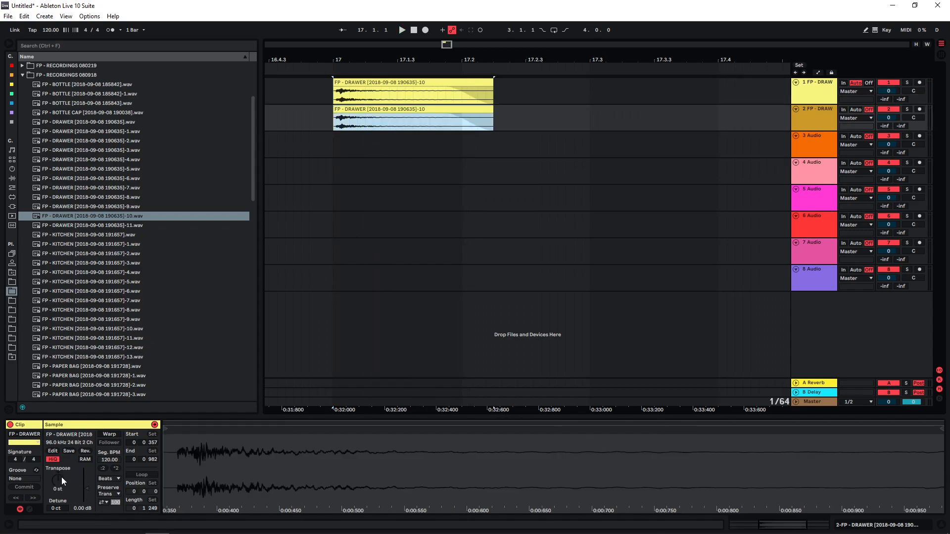
drag(61, 478, 61, 505)
click(323, 120)
click(334, 117)
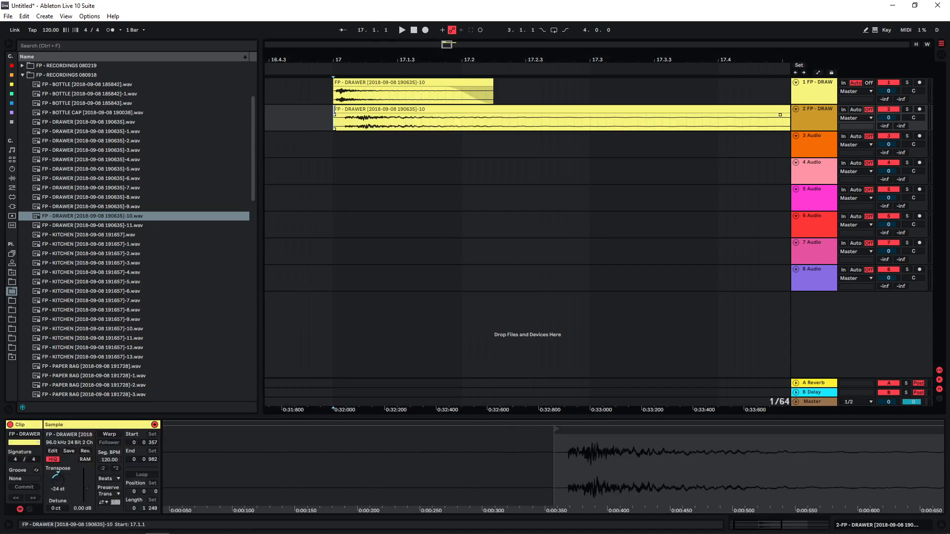
drag(447, 45, 447, 42)
key(space)
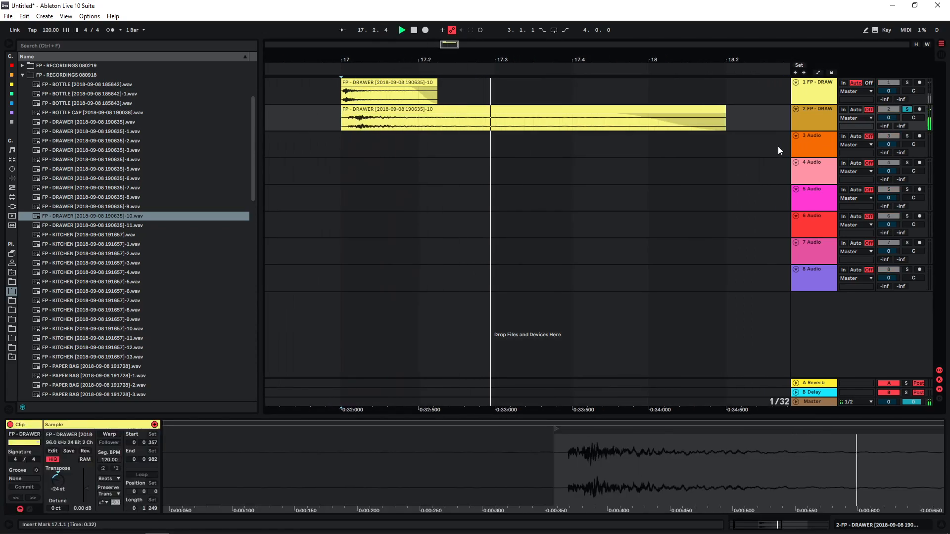
key(space)
Copy the lowered drawer clip onto the third track, transpose the copy to -12 st and audition it soloed
click(344, 110)
drag(343, 110, 360, 138)
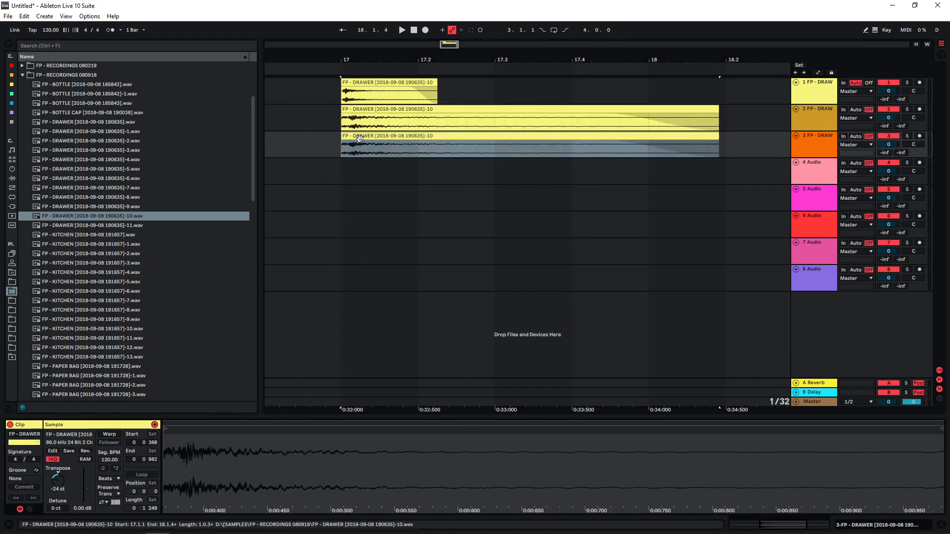
drag(59, 489, 59, 472)
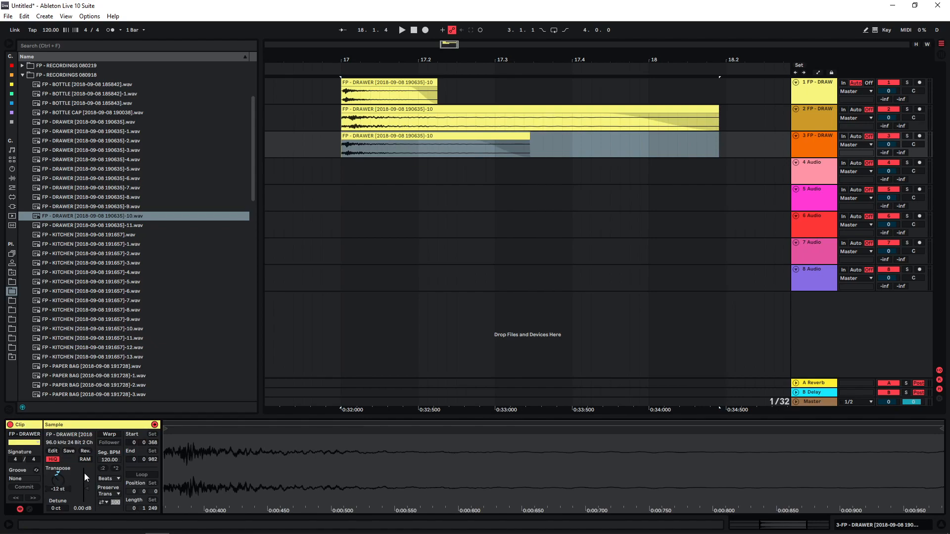
click(907, 137)
key(space)
key(space)
click(907, 136)
Copy the drawer clip onto the fourth track at bar 17 and transpose the copy to 24 st
drag(377, 136, 377, 163)
drag(64, 472, 64, 454)
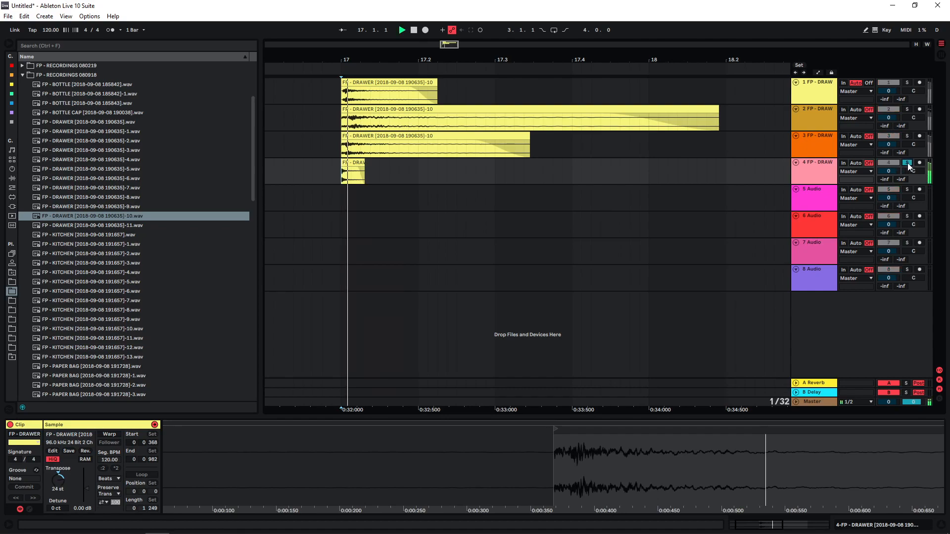
Lower the gain of all four layered drawer clips to -3.94 dB and play them together
drag(314, 89, 601, 200)
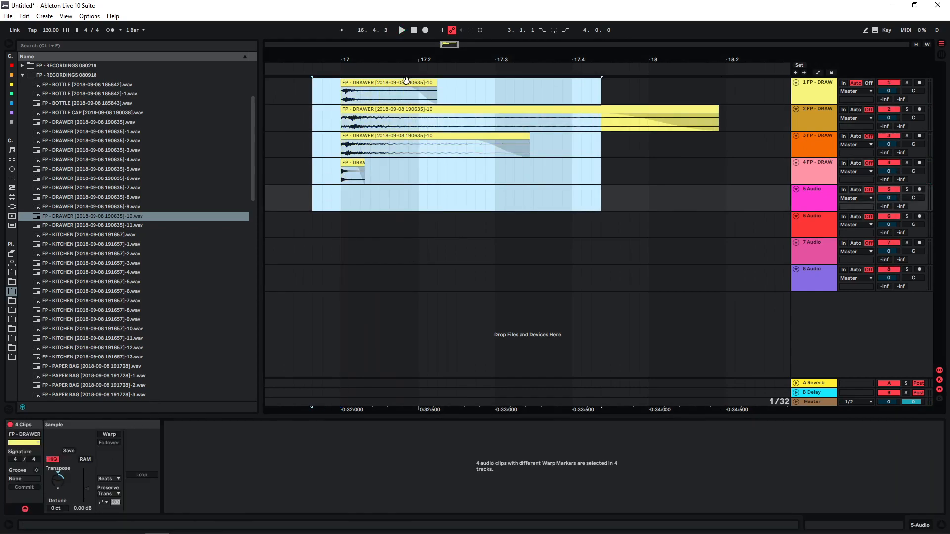
drag(87, 489, 87, 491)
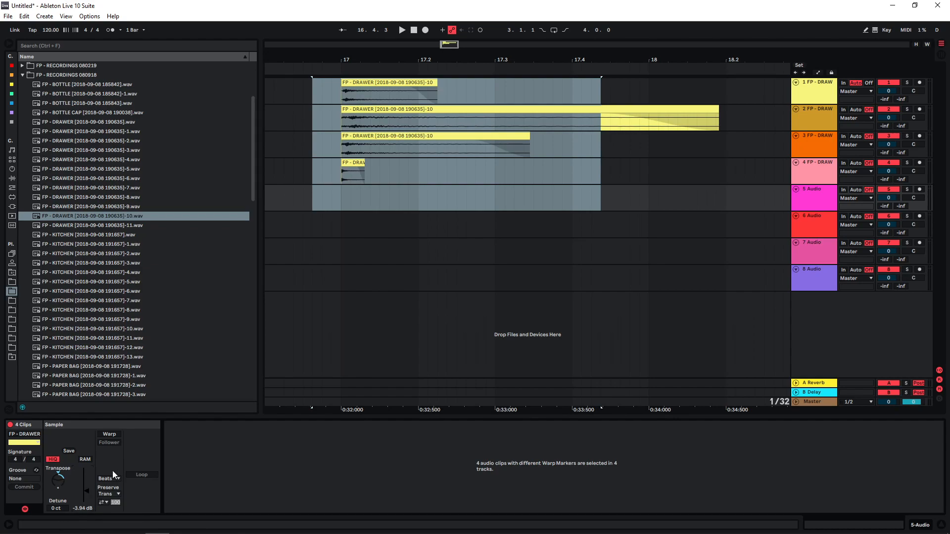
key(space)
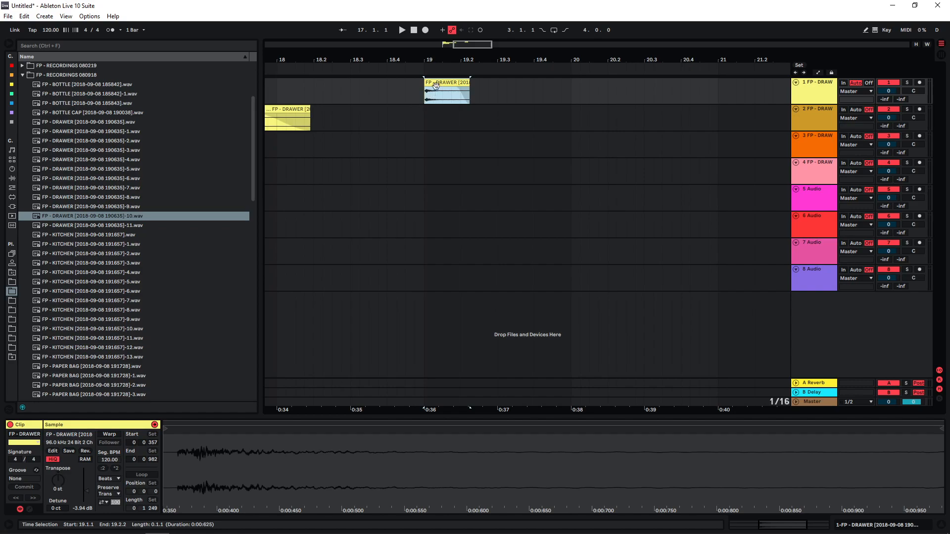
Place a copy of the original drawer clip at bar 19 on the first track, reverse it and play it
double_click(436, 86)
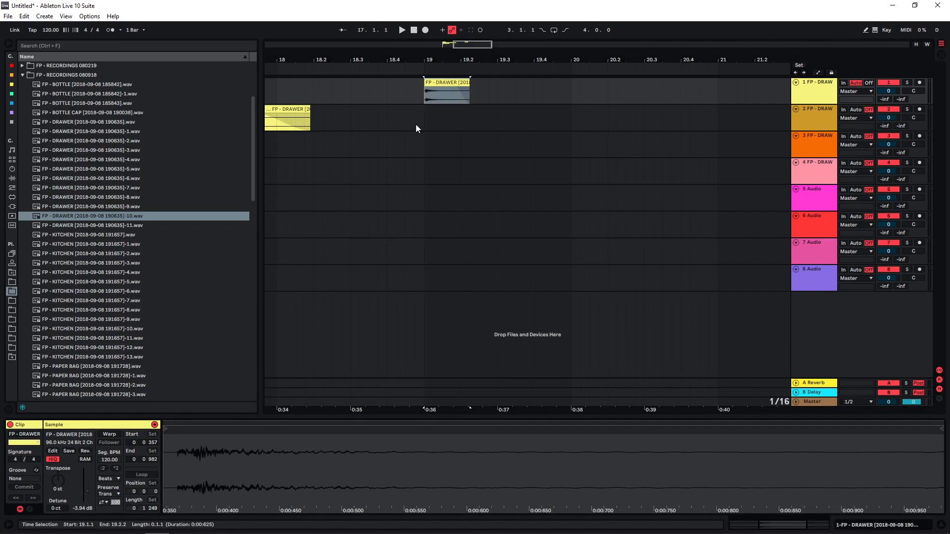
click(85, 451)
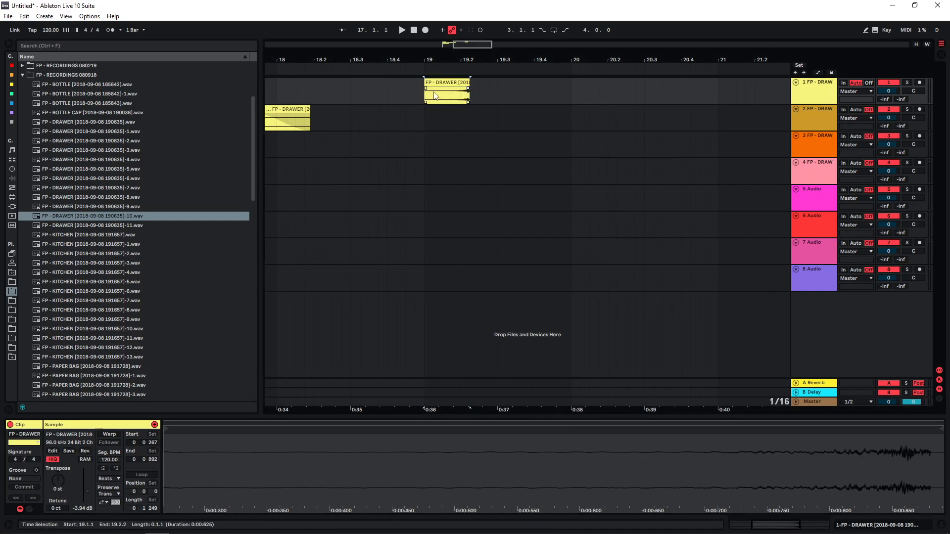
key(space)
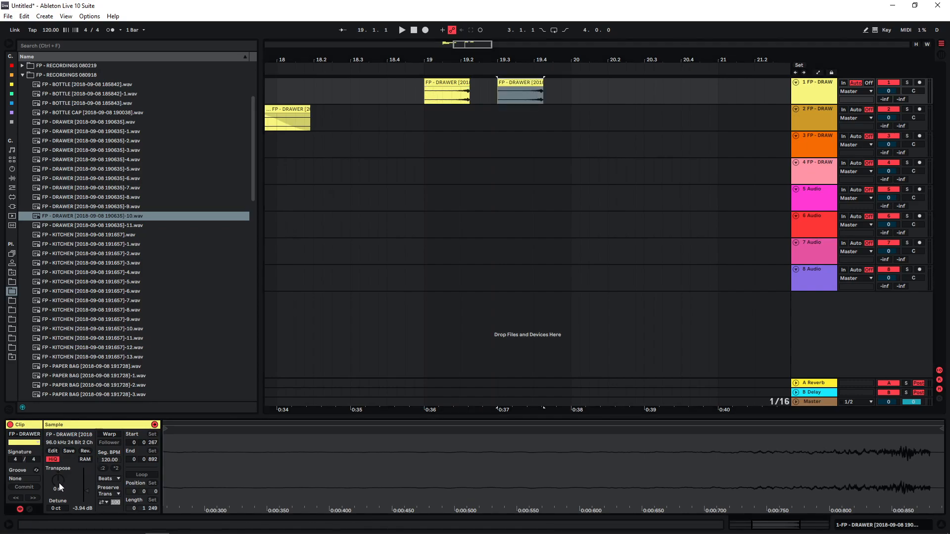
Make repitched copies of the reversed clip after bar 19, transposing the last one to -14 st, and audition them
mouse_move(58, 482)
mouse_down()
mouse_move(59, 460)
mouse_move(59, 487)
mouse_up()
key(space)
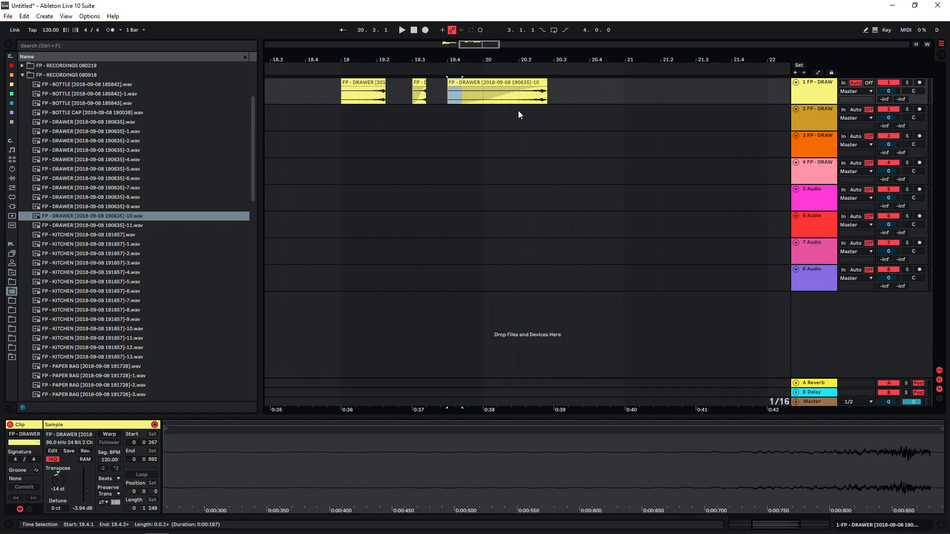
click(500, 99)
key(space)
key(space)
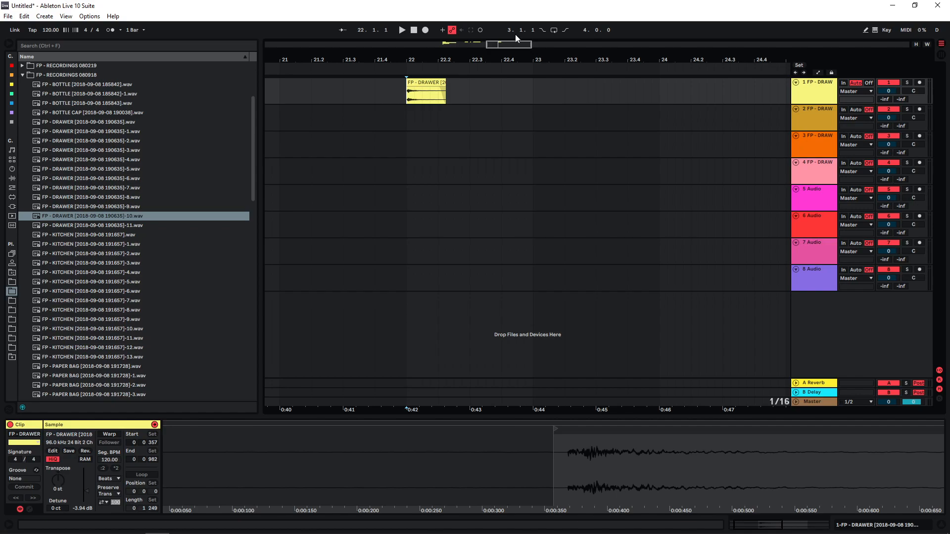
Enable Warp on the drawer clip at bar 22, keep Beats mode, transpose it to 38 st and play it
drag(515, 44, 514, 64)
double_click(384, 90)
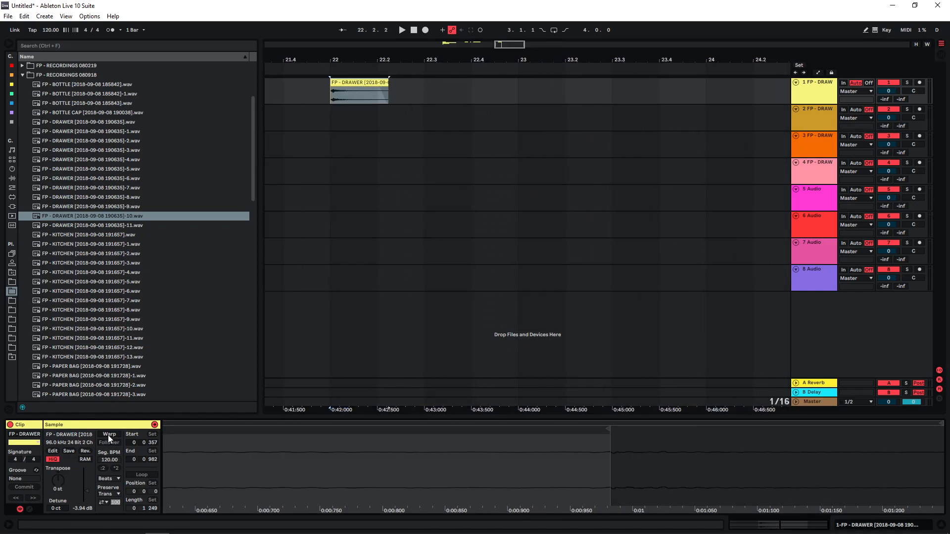
click(111, 433)
click(108, 478)
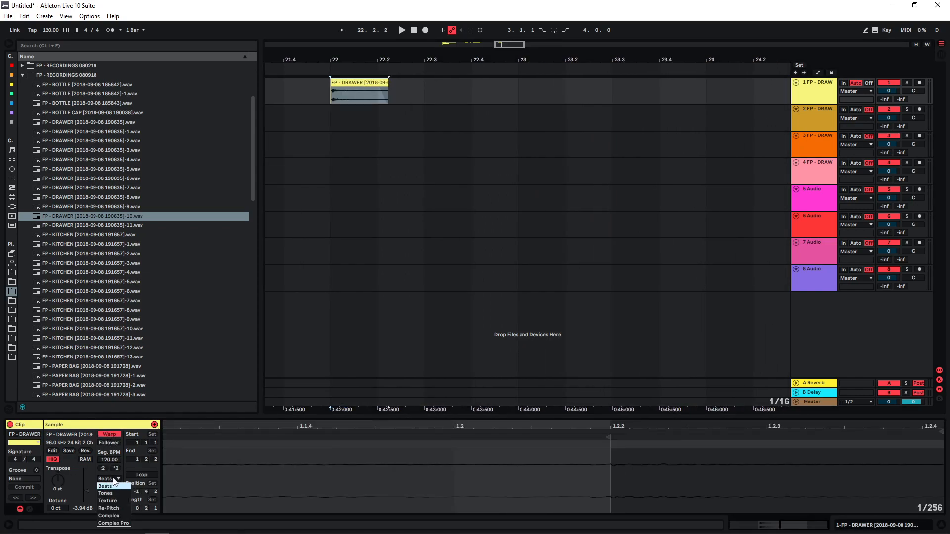
click(59, 488)
drag(59, 487, 59, 467)
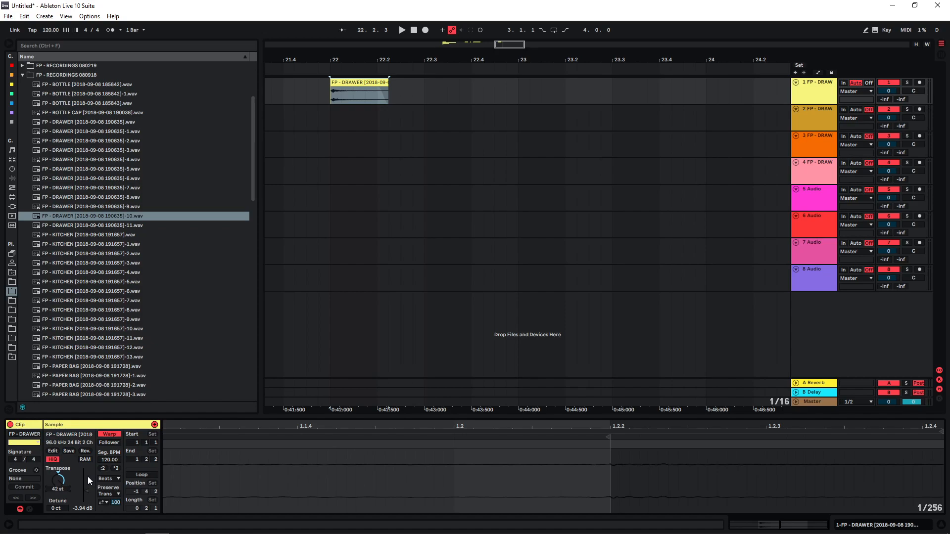
drag(56, 487, 56, 489)
key(space)
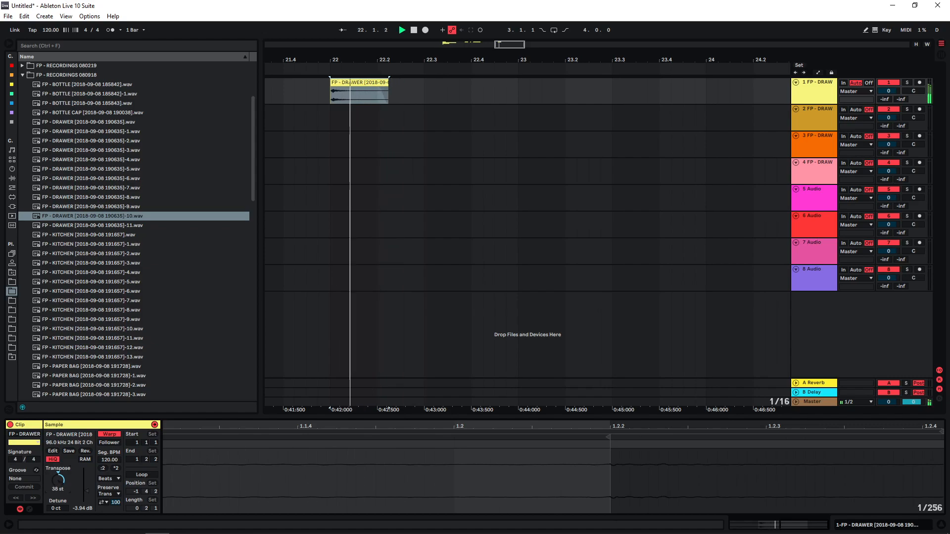
Switch the bar 22 clip's warp mode to Complex Pro, transpose it to 39 st and audition it repeatedly
click(110, 479)
click(112, 524)
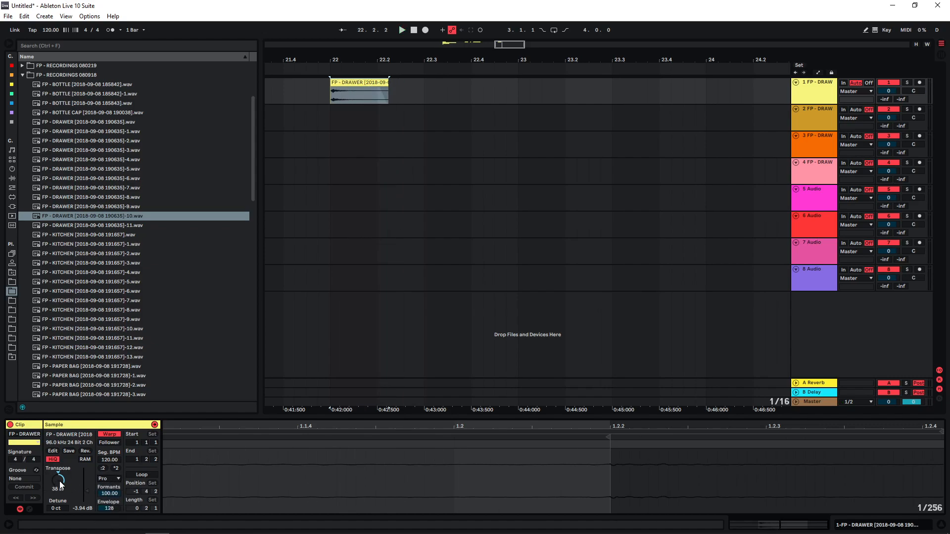
mouse_move(59, 482)
mouse_down()
mouse_move(60, 495)
mouse_move(59, 481)
mouse_up()
key(space)
key(space)
key(space)
key(space)
key(space)
key(space)
key(space)
key(space)
key(space)
Enlarge the clip view and display the clip's Transposition envelope for the bar 22 clip
drag(318, 418, 318, 257)
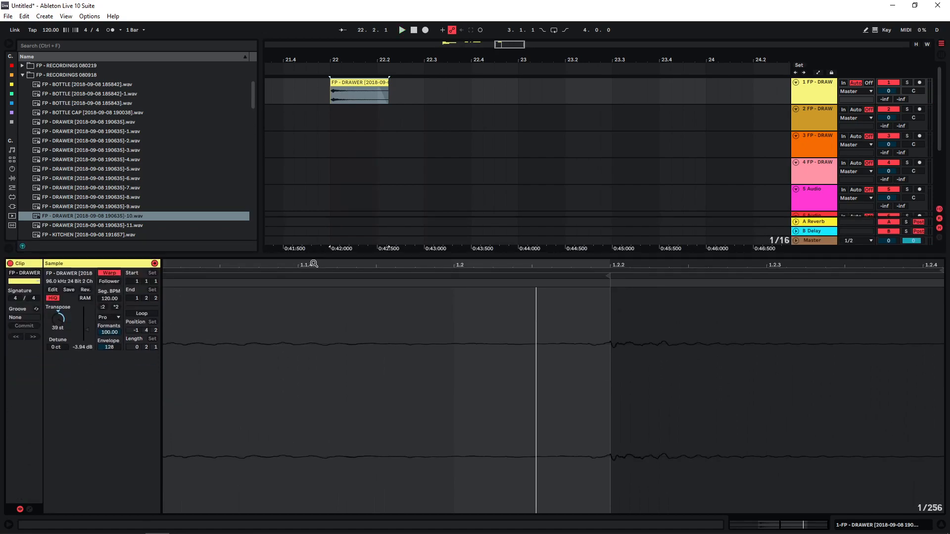
click(30, 510)
click(180, 273)
click(182, 280)
click(182, 282)
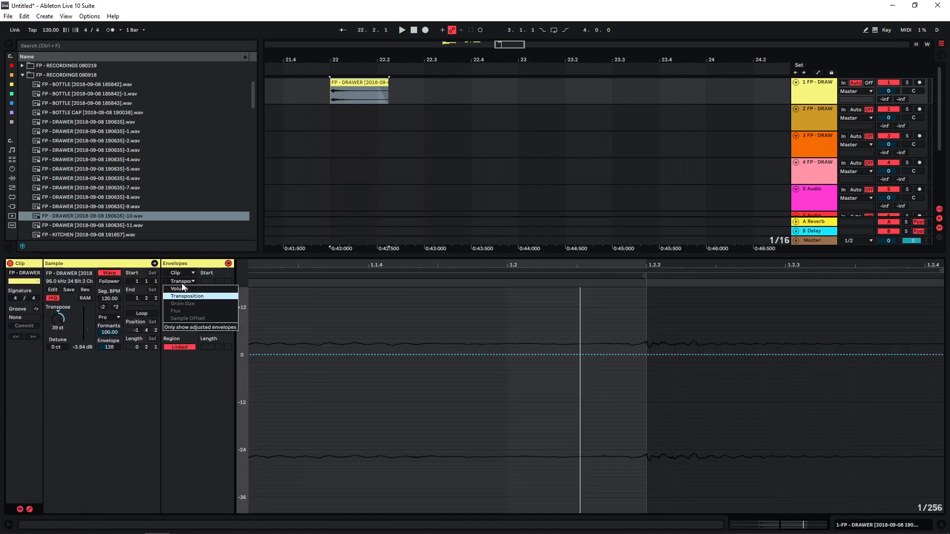
click(184, 295)
Draw a curved transposition envelope falling from about +26 st at the start to about -21 st at 1.2, with Transpose at 34 st
click(506, 354)
drag(440, 355, 442, 303)
key(space)
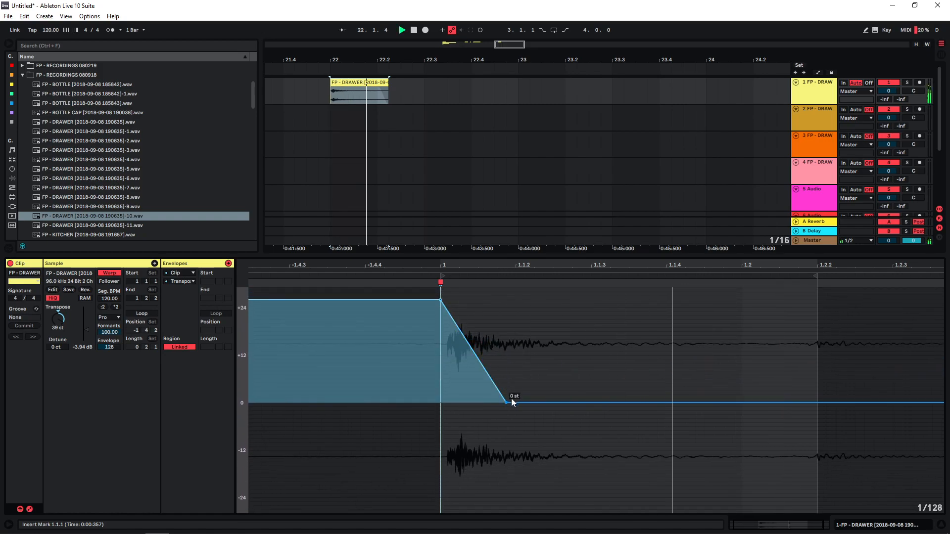
drag(507, 402, 562, 489)
key(space)
key(space)
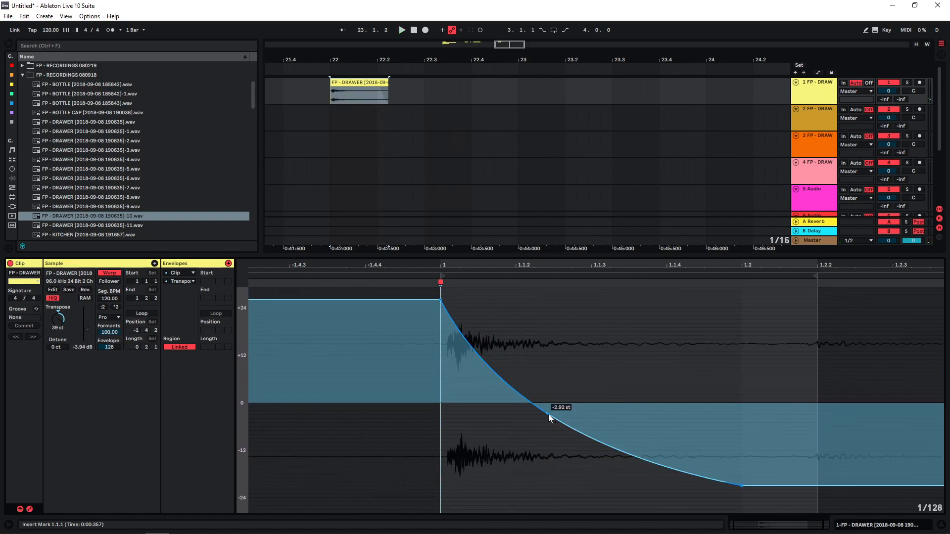
key(space)
key(space)
key(space)
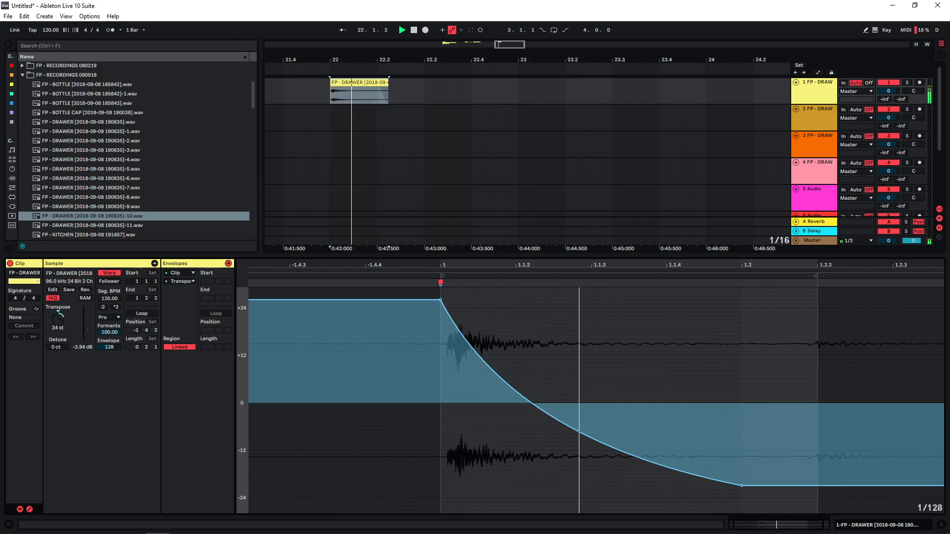
Copy the enveloped clip to 22.3 and set up Texture warping with grain size 199.79, flux 0.00 and transpose 29 st
ctrl+drag(356, 83, 450, 96)
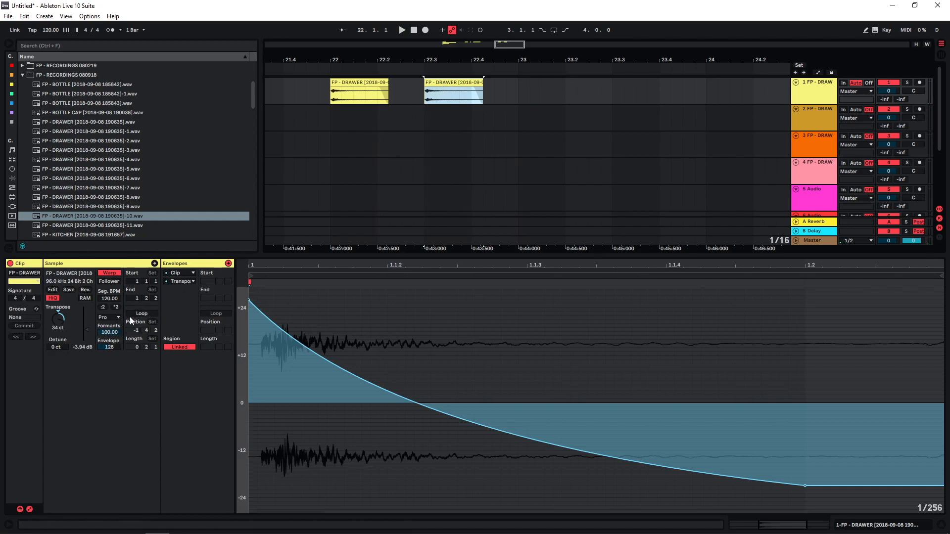
click(110, 319)
click(113, 339)
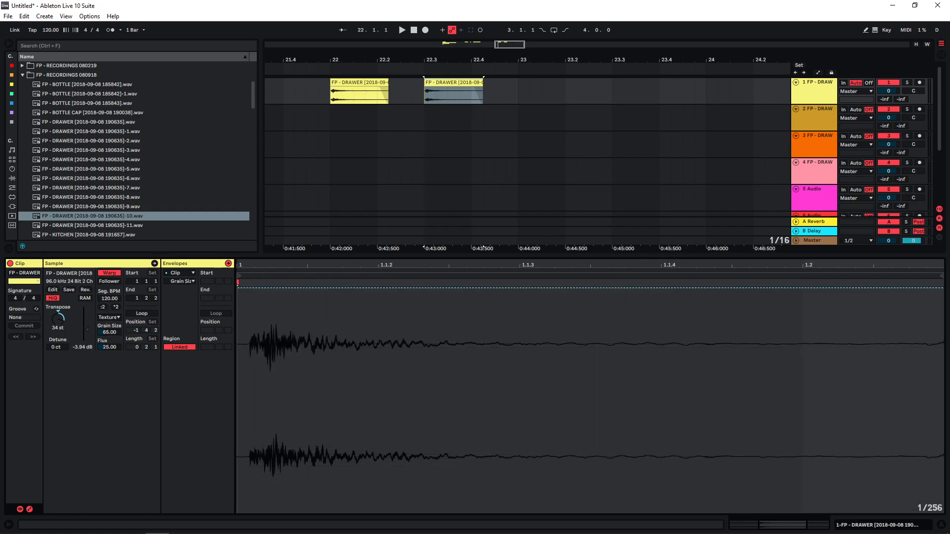
drag(110, 332, 110, 325)
drag(59, 319, 59, 321)
key(space)
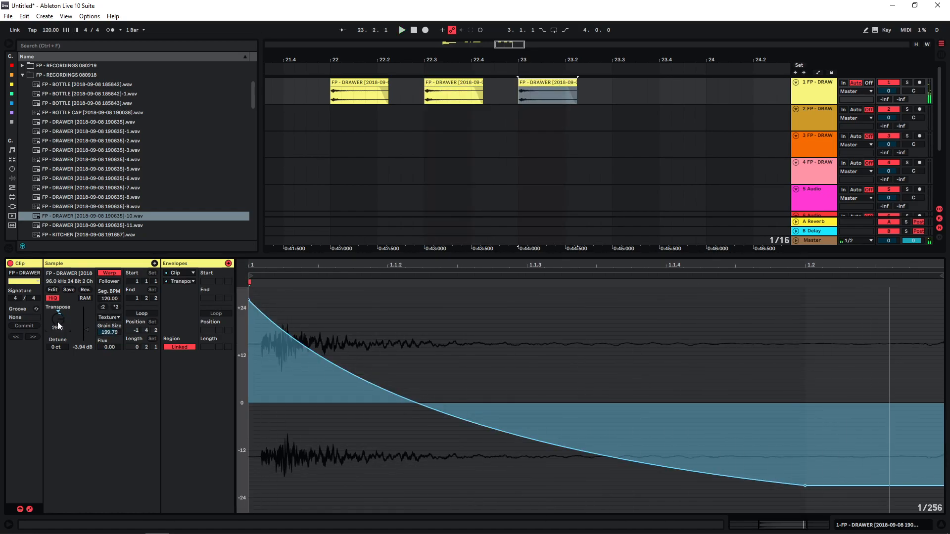
Double the bar 23 clip's segment BPM to 240 and make a copy after it, transposed to 21 st with its envelope starting at about +18 st
click(116, 307)
click(459, 85)
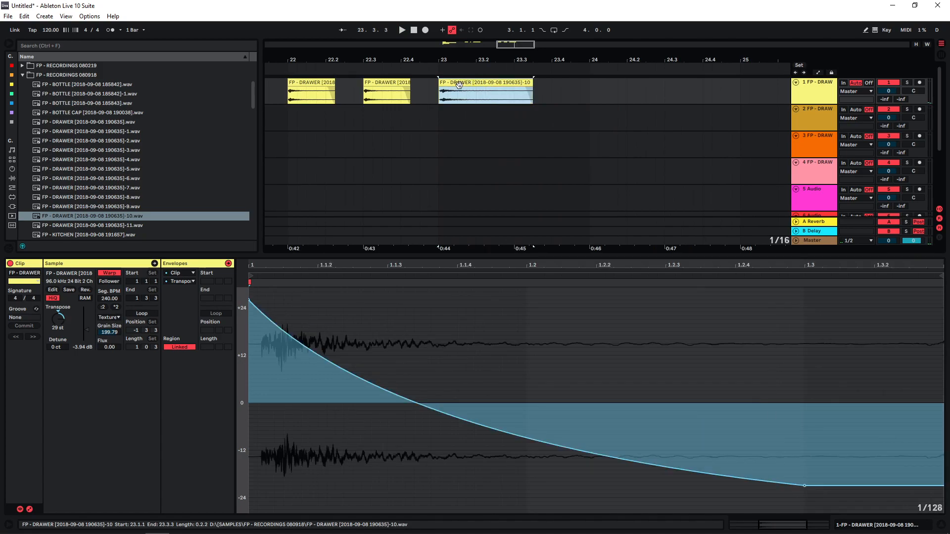
drag(459, 85, 572, 90)
key(space)
drag(249, 300, 249, 406)
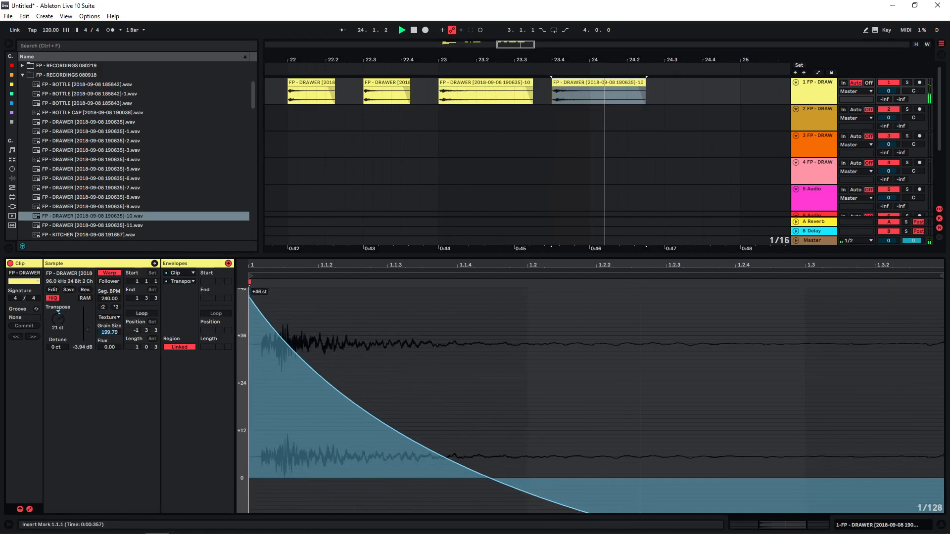
key(space)
key(space)
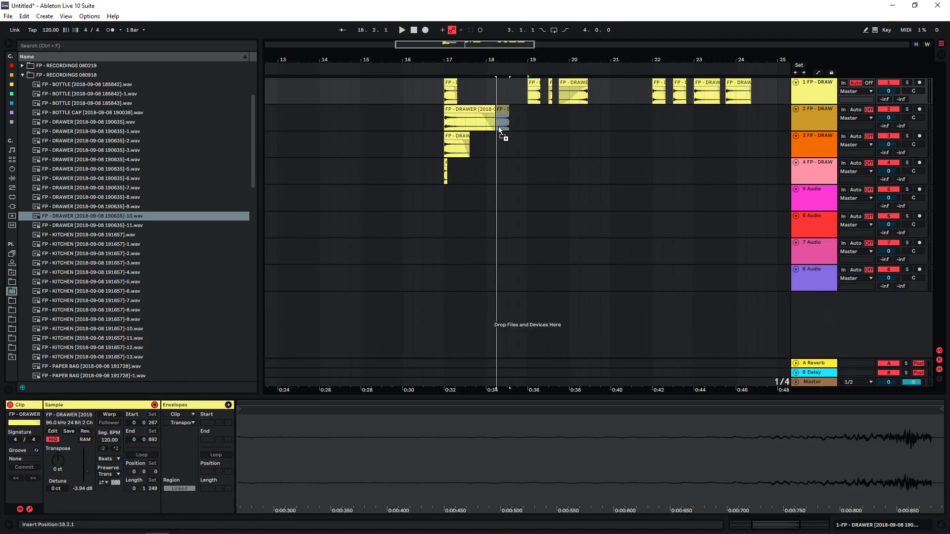
Move the two reversed drawer clips onto the fifth and sixth tracks so that they end at bar 17
drag(499, 130, 435, 194)
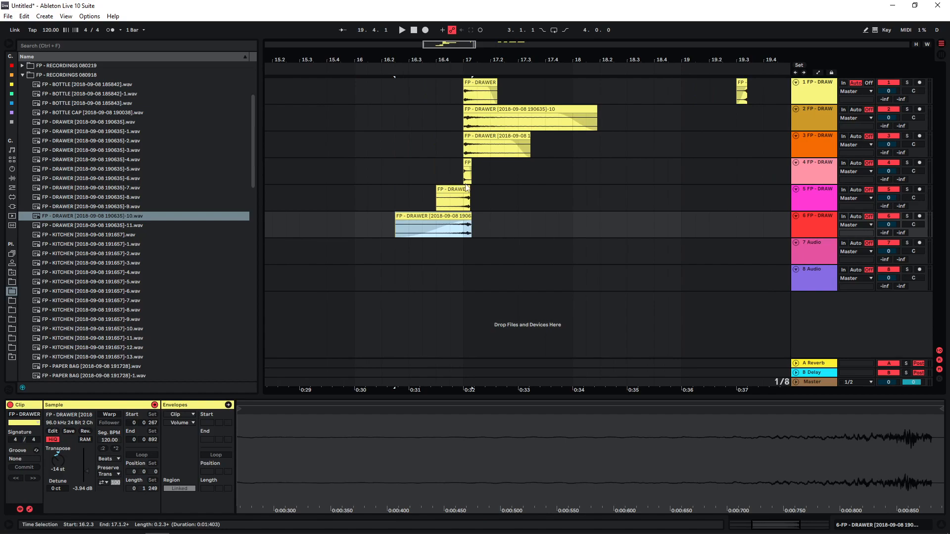
drag(466, 188, 460, 189)
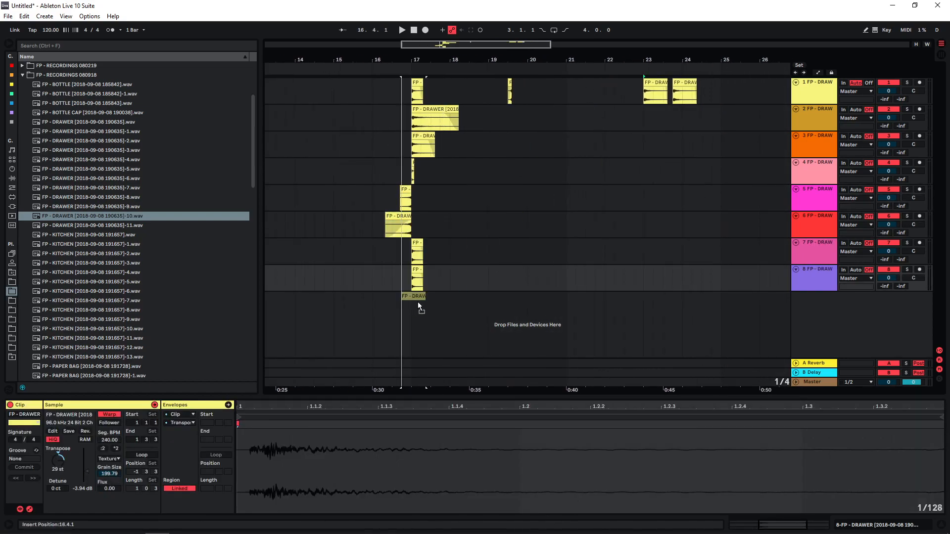
Move the four warped clips onto tracks seven to ten starting at bar 17, and delete the leftover short clip after bar 19
drag(418, 302, 417, 303)
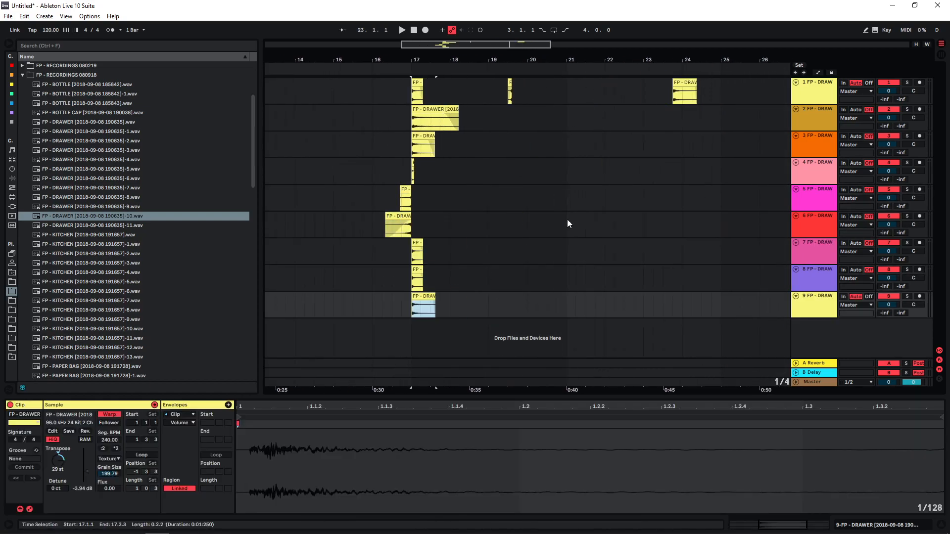
drag(696, 97, 421, 331)
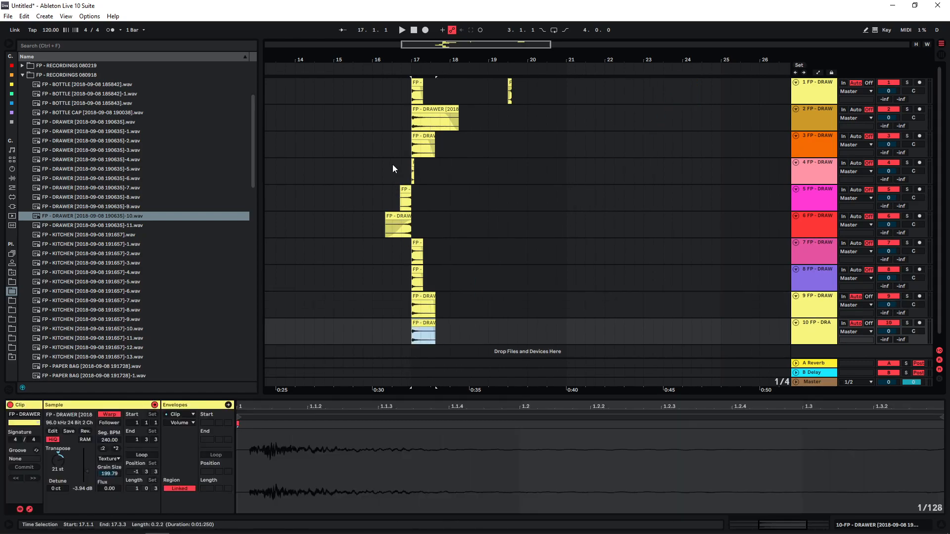
click(516, 88)
key(Delete)
Play the stacked drawer layers together from 16.3, ahead of the main hit at bar 17
click(398, 169)
key(space)
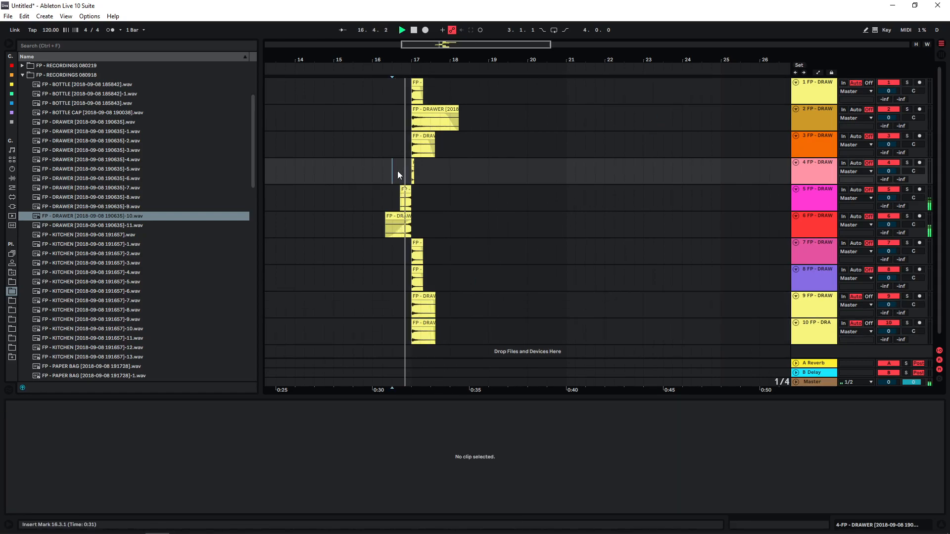
scroll(397, 175, up, 3)
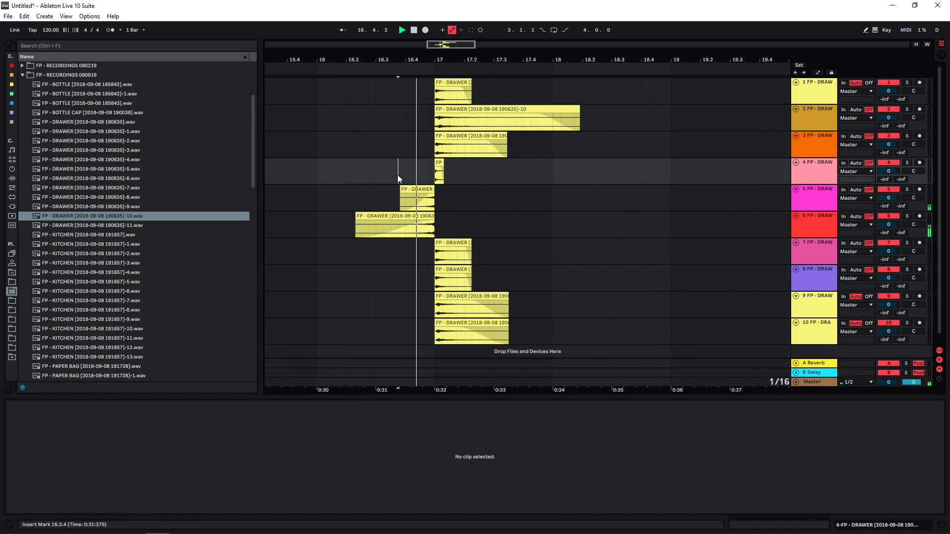